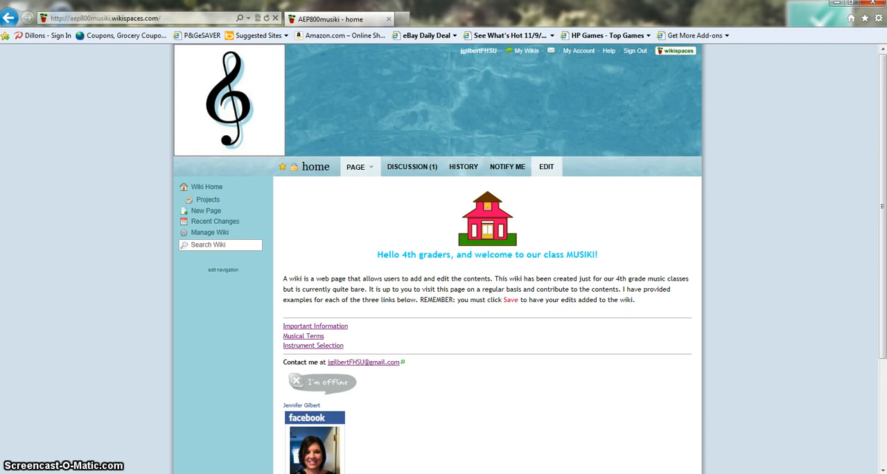
Step: View the Recorder Practice Log document linked on the Important Information page, and close it
scroll(443, 257, down, 4)
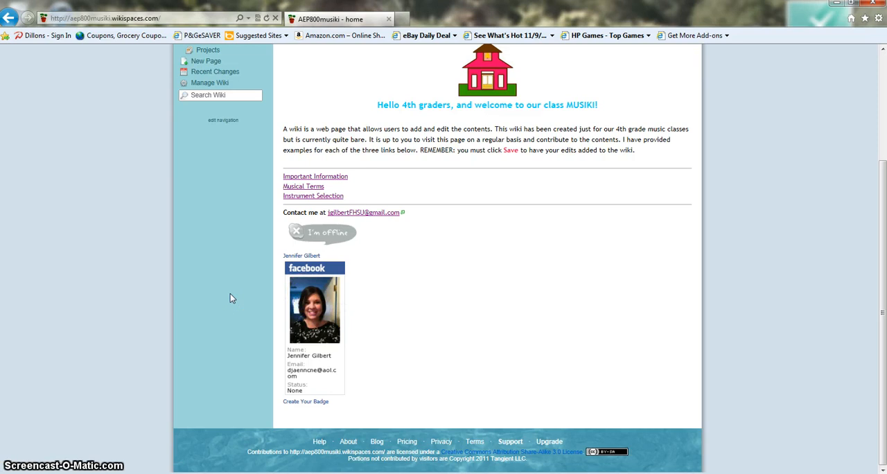
click(294, 179)
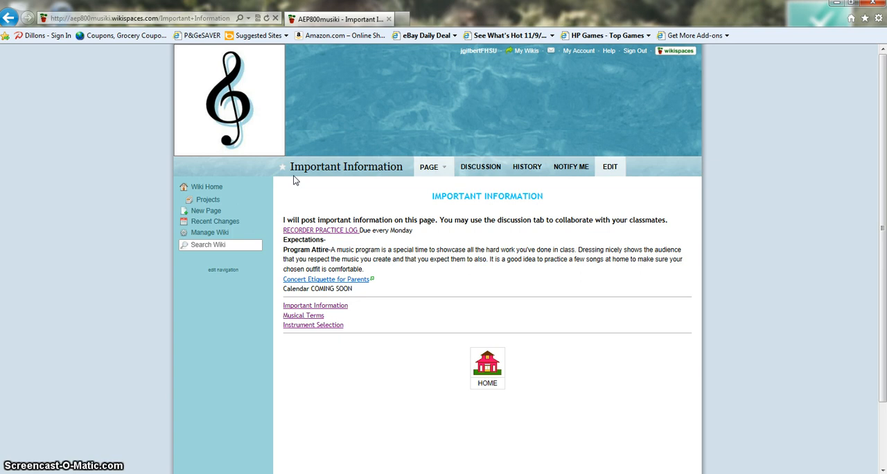
click(305, 230)
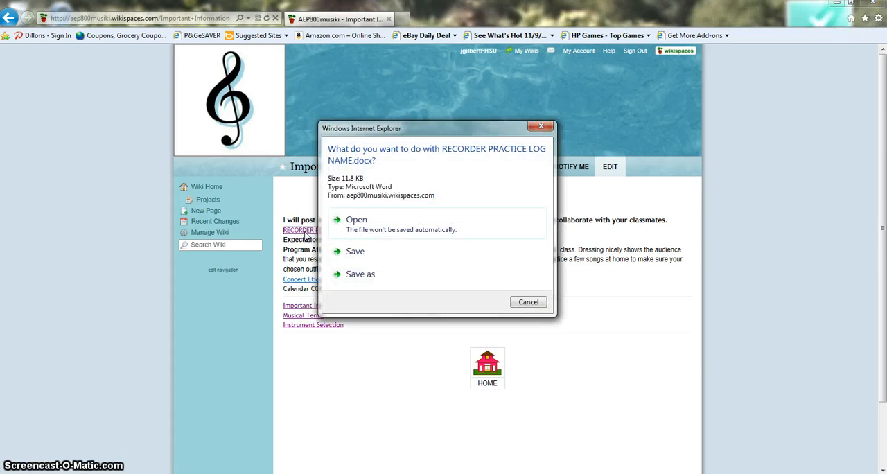
click(357, 223)
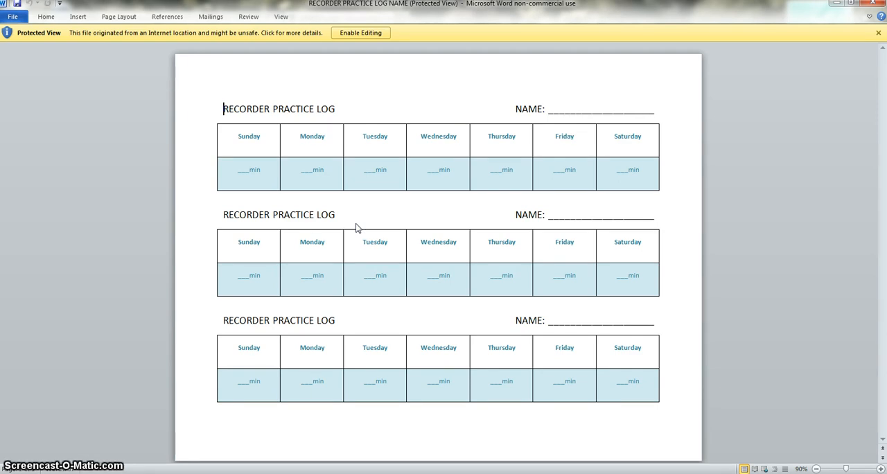
click(584, 143)
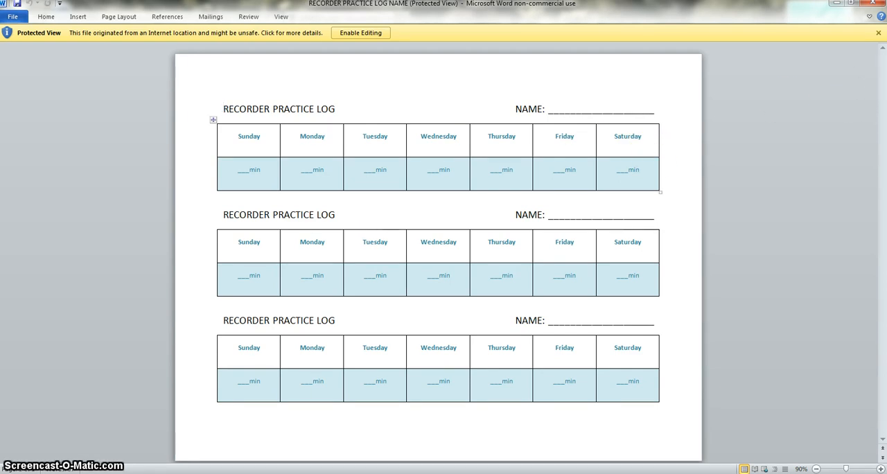
click(877, 32)
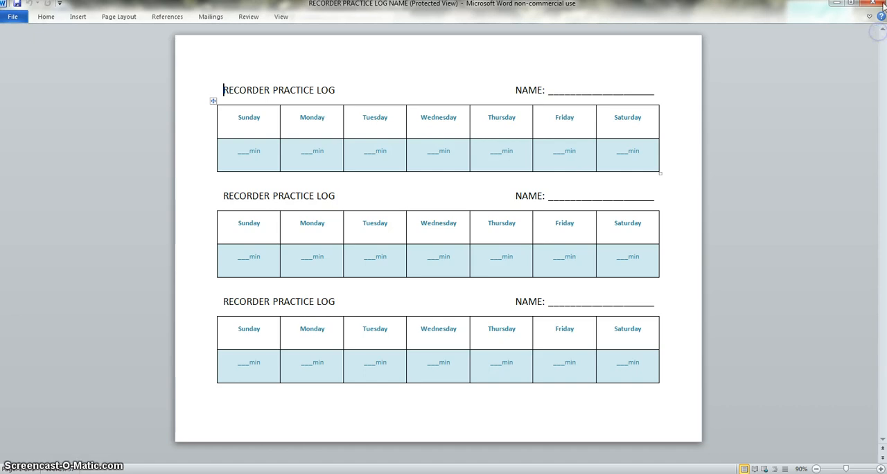
click(874, 4)
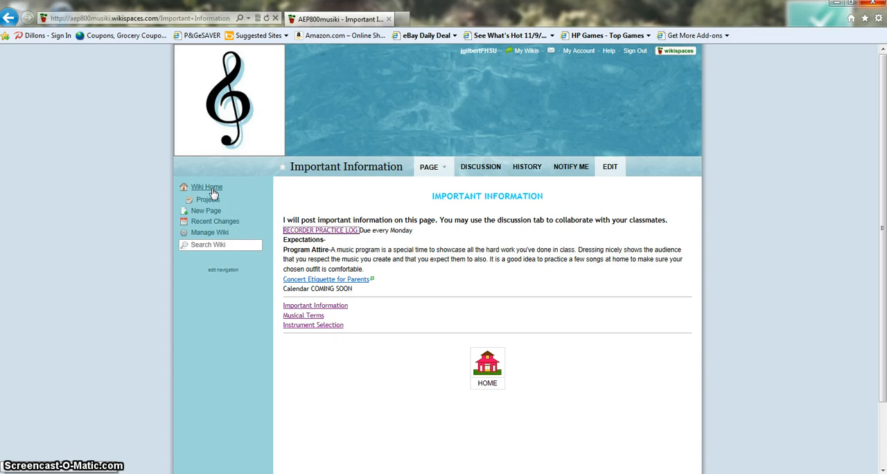
Step: On the Musical Terms page, follow the dictionary.com link for Adagio, listen to its pronunciation, and close the dictionary page
click(298, 317)
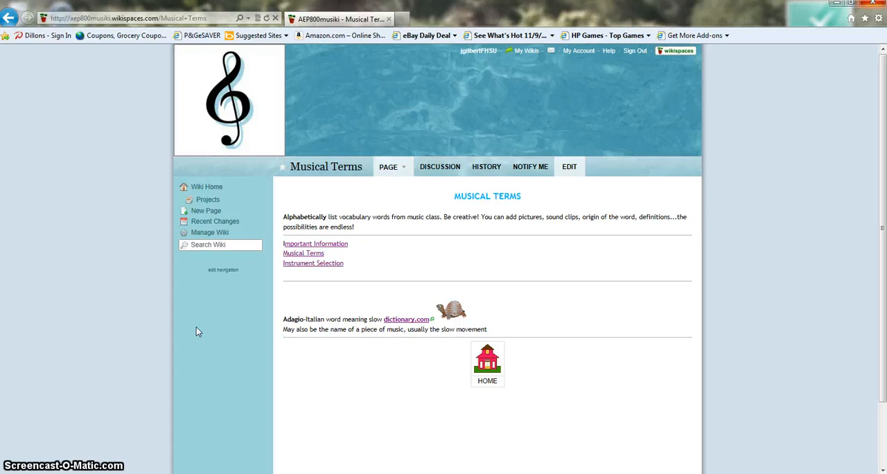
click(407, 323)
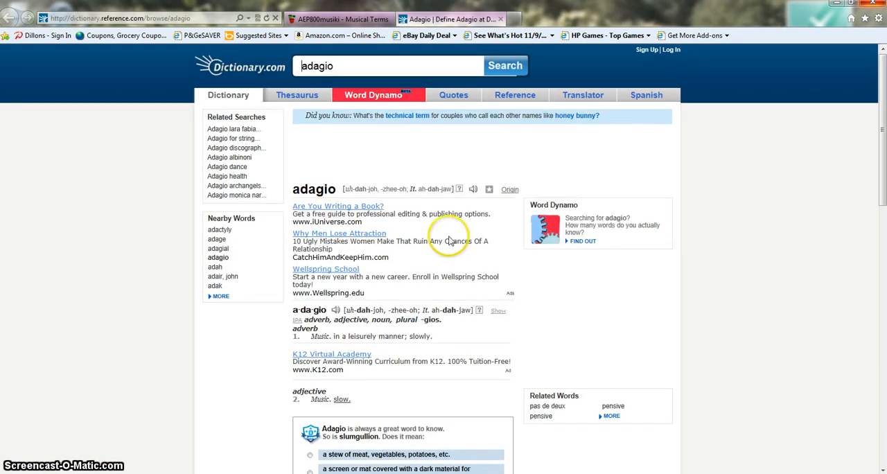
click(474, 192)
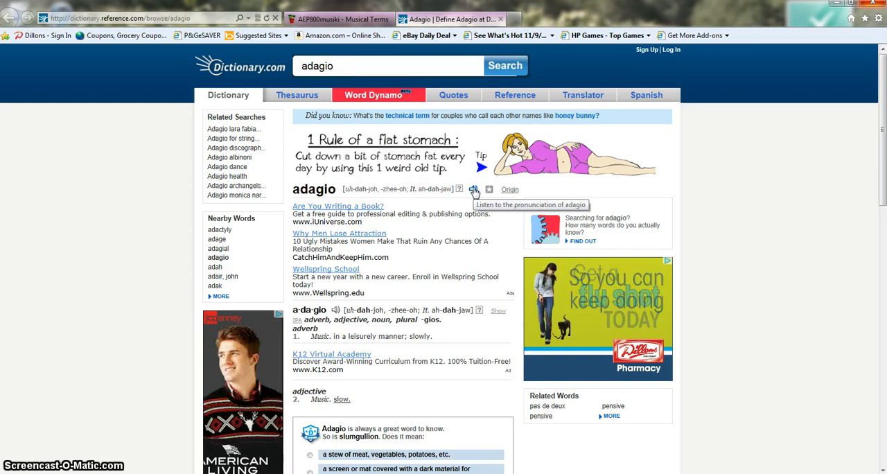
click(500, 19)
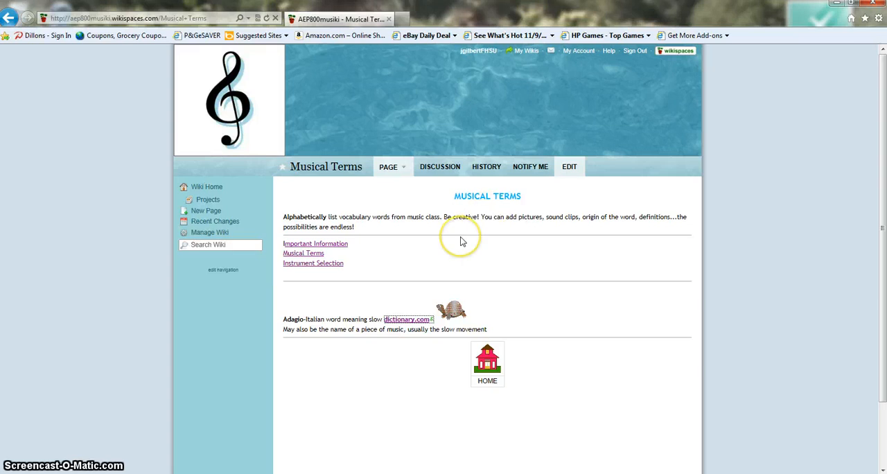
Step: Look through the Instrument Selection page, playing and pausing the piccolo solo video in the Woodwinds section
click(332, 266)
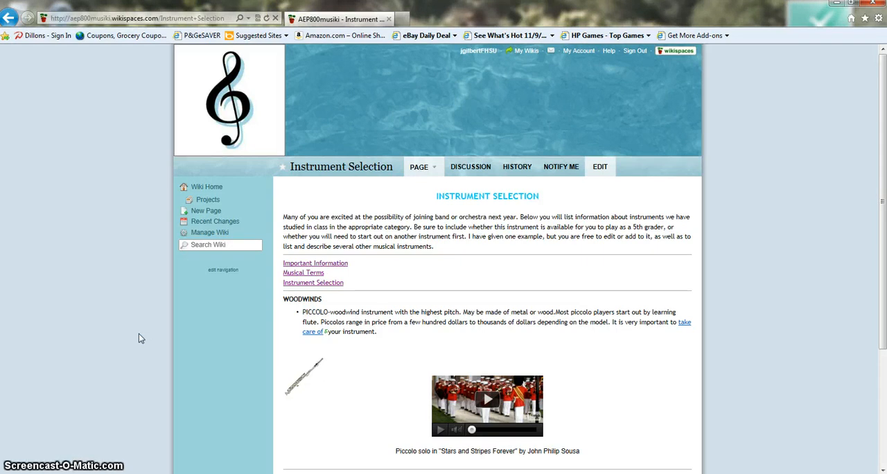
scroll(139, 334, down, 2)
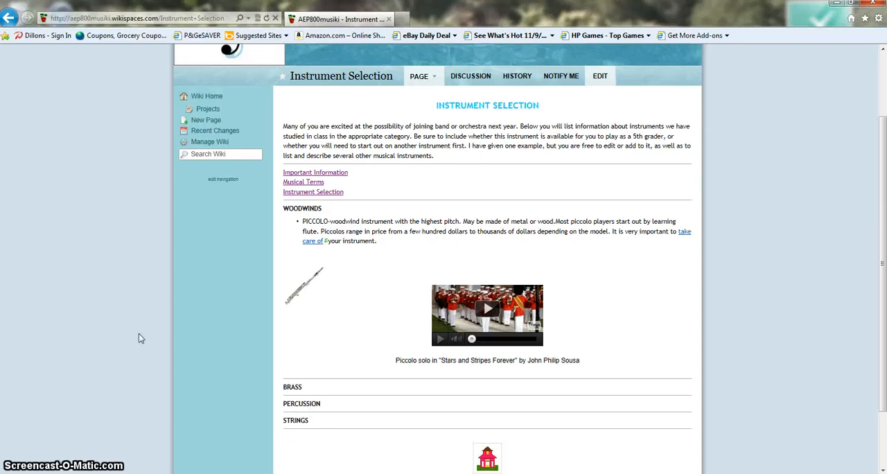
scroll(139, 335, down, 2)
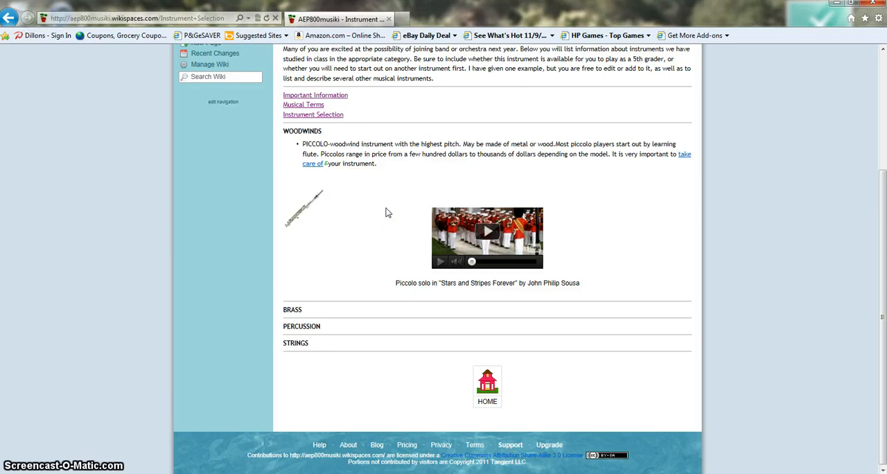
click(487, 232)
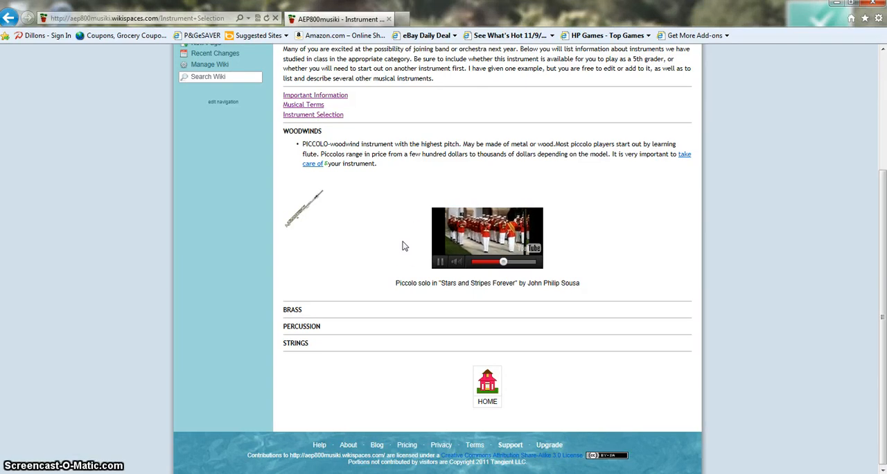
click(440, 264)
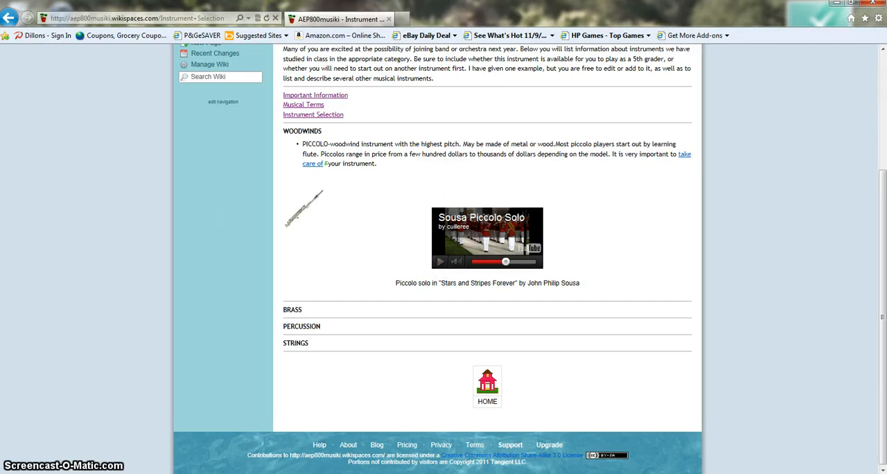
click(882, 53)
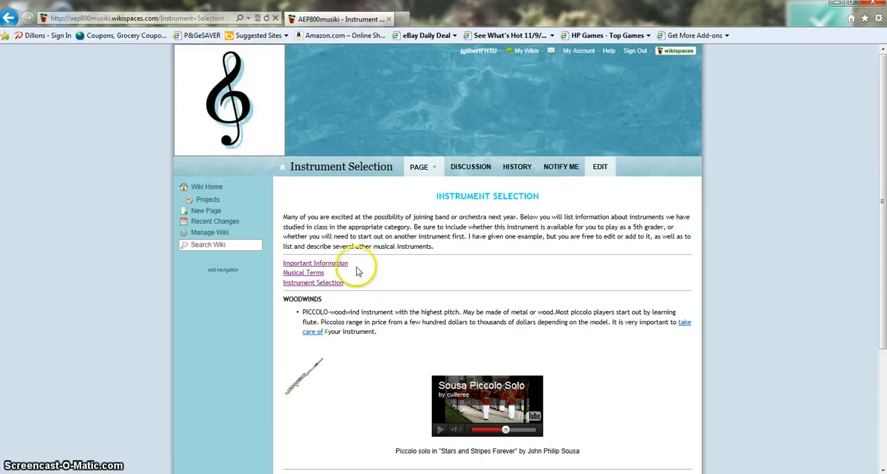
Step: Return to the Important Information page and open it for editing
click(326, 264)
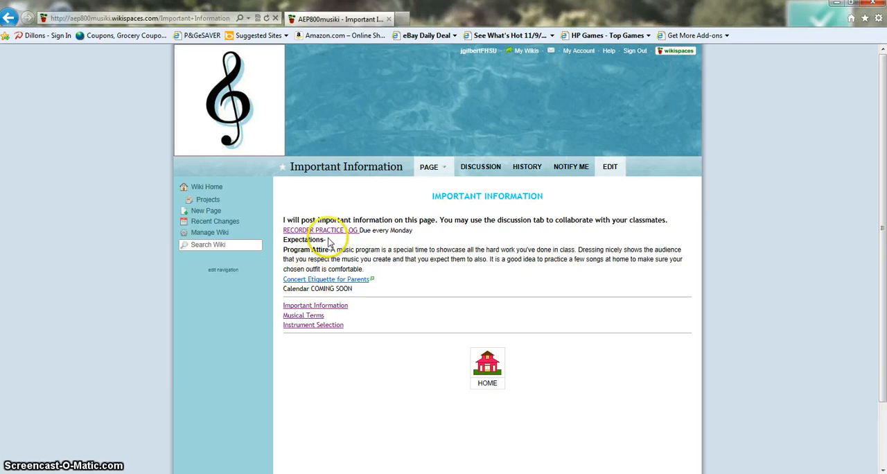
click(328, 237)
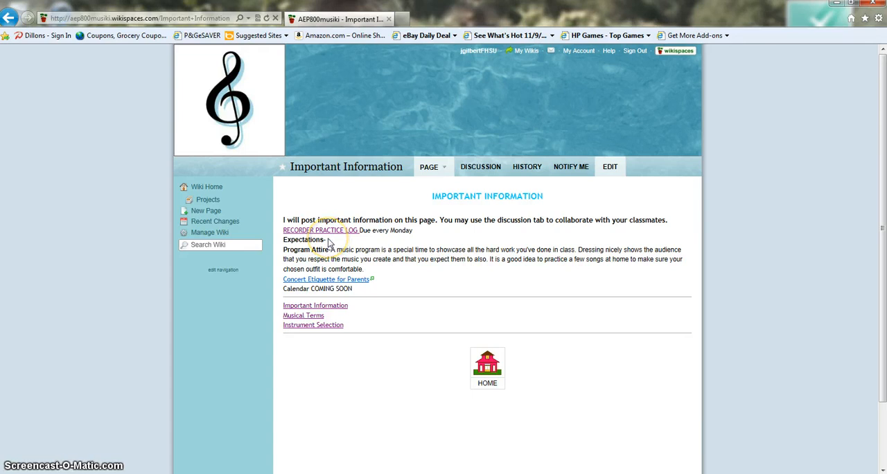
click(329, 240)
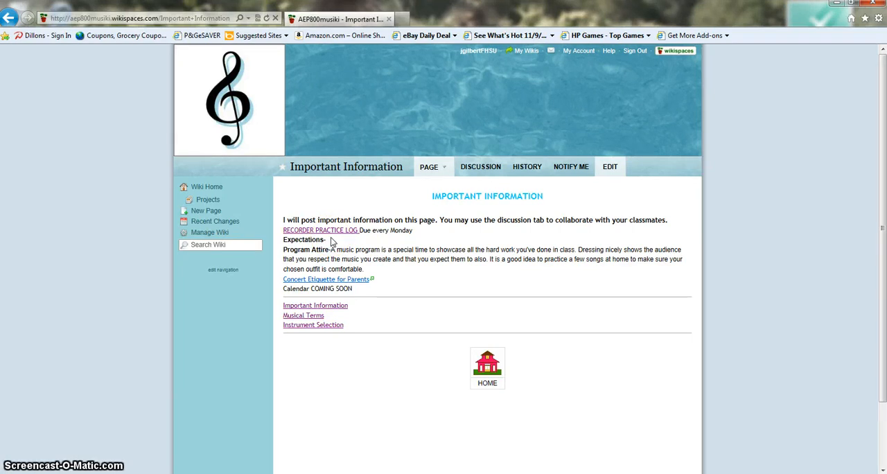
click(609, 167)
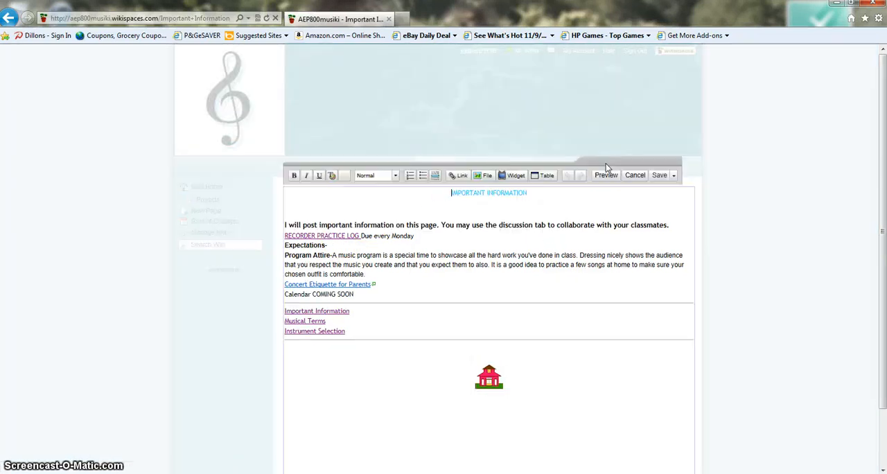
Step: After "Expectations-", add "Studemts should come to class daily with all needed supplies and be ready to learn." and save the page
click(330, 246)
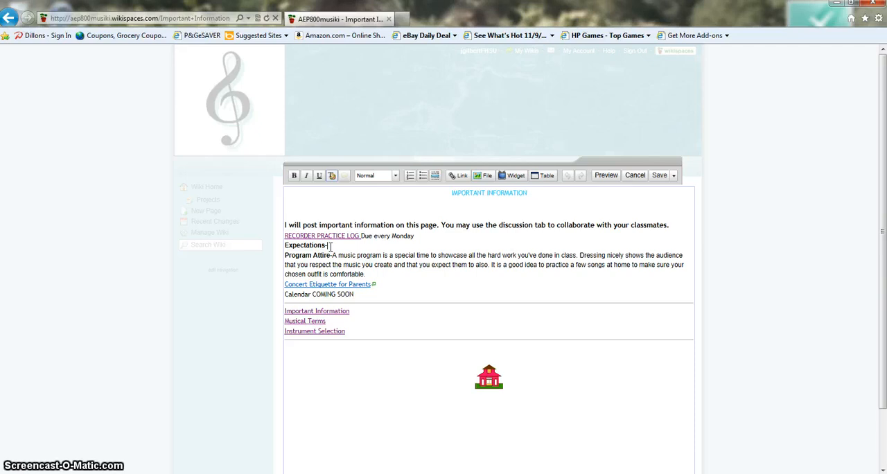
text(Stud)
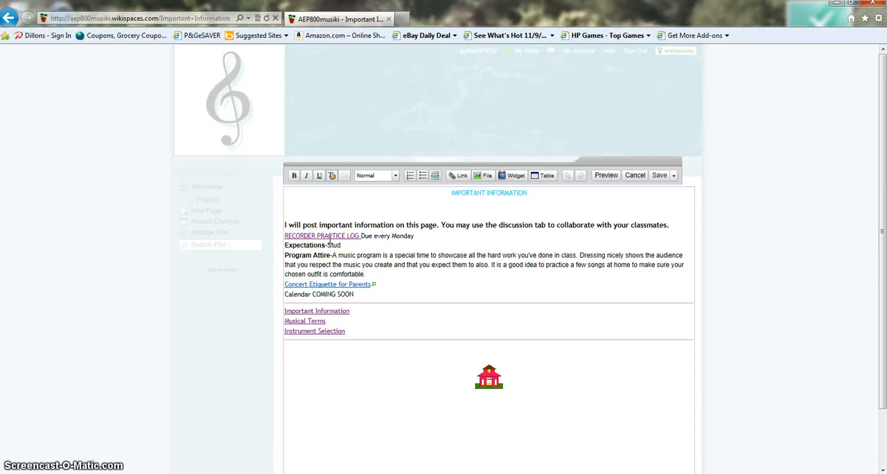
text(emts sjpi)
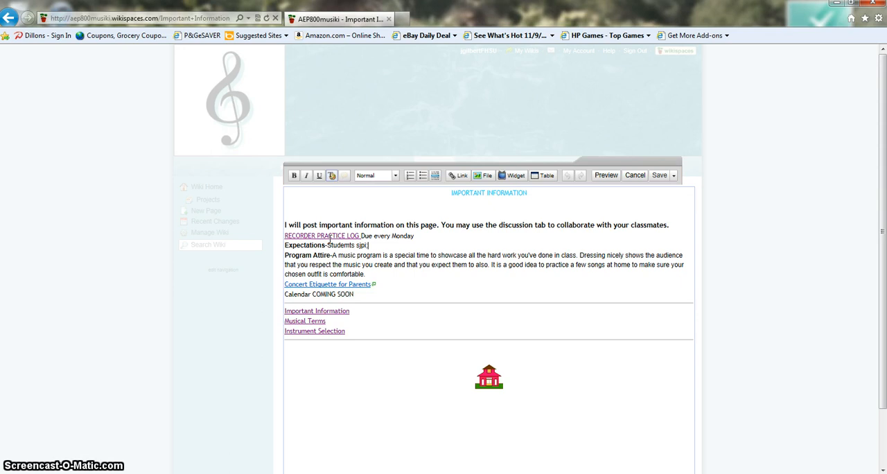
key(BackSpace)
key(BackSpace)
key(BackSpace)
key(BackSpace)
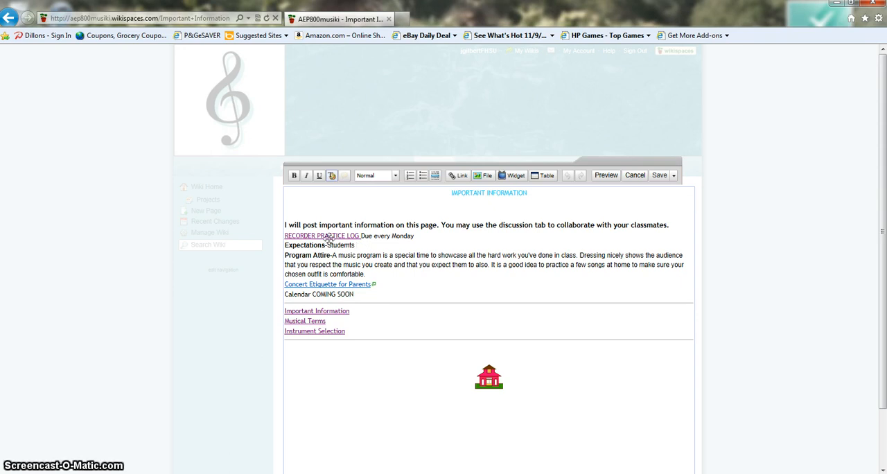
scroll(329, 239, down, 1)
text(should)
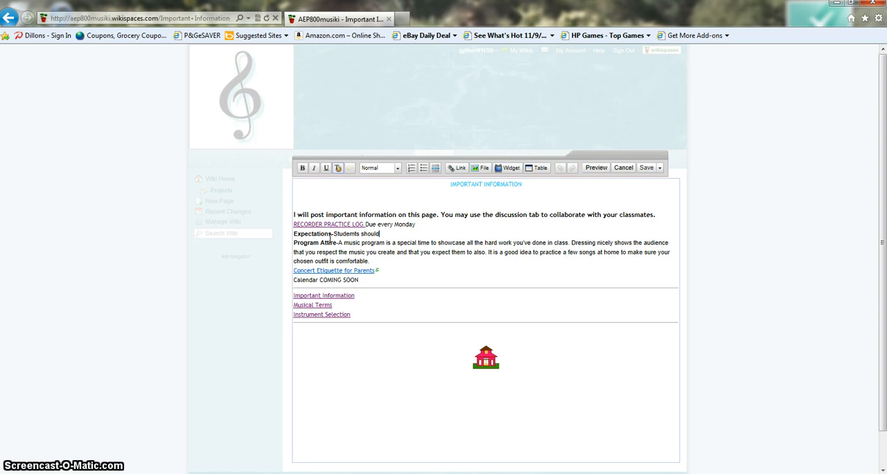
text( come to cla)
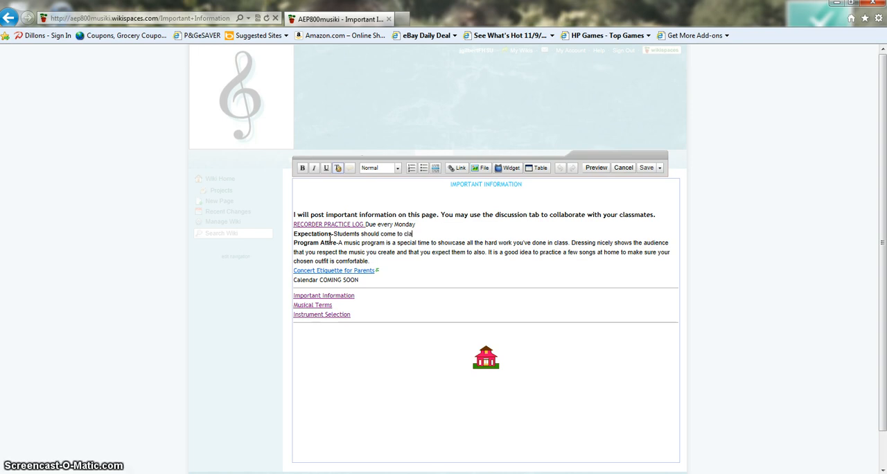
text(ss daily)
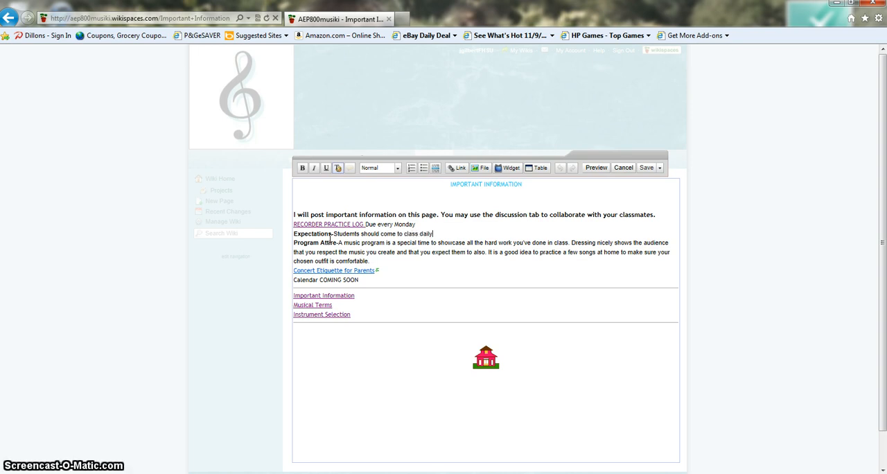
text( with all needed )
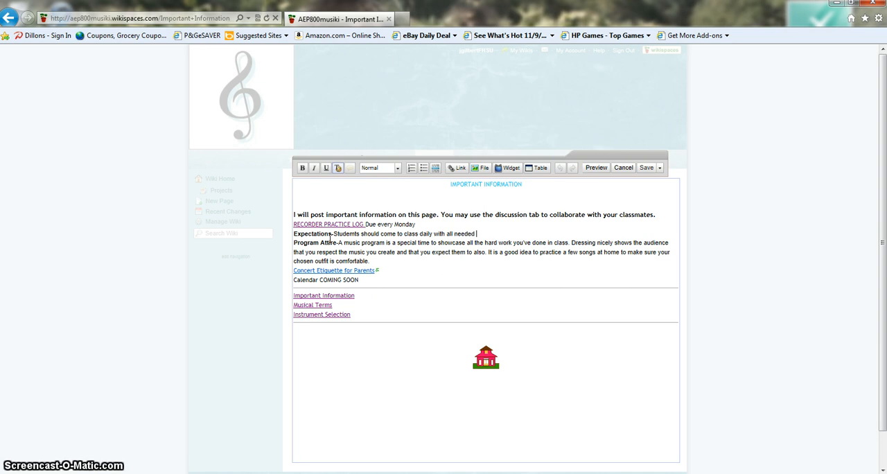
text(supplies)
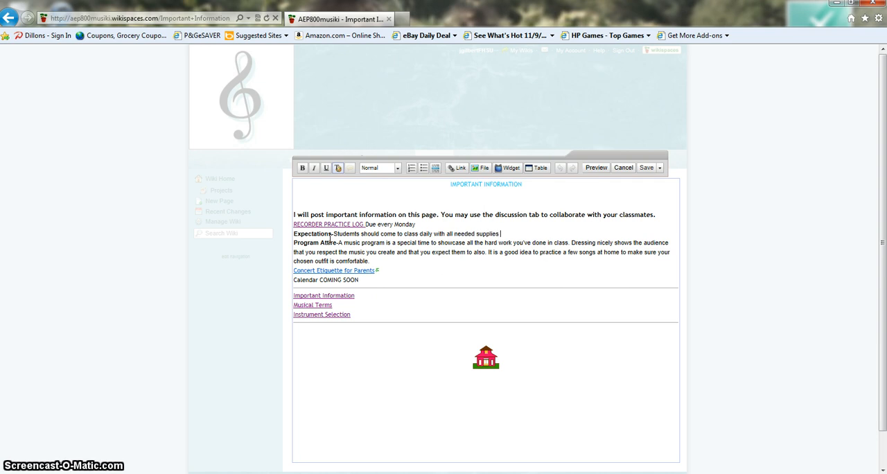
text(and b)
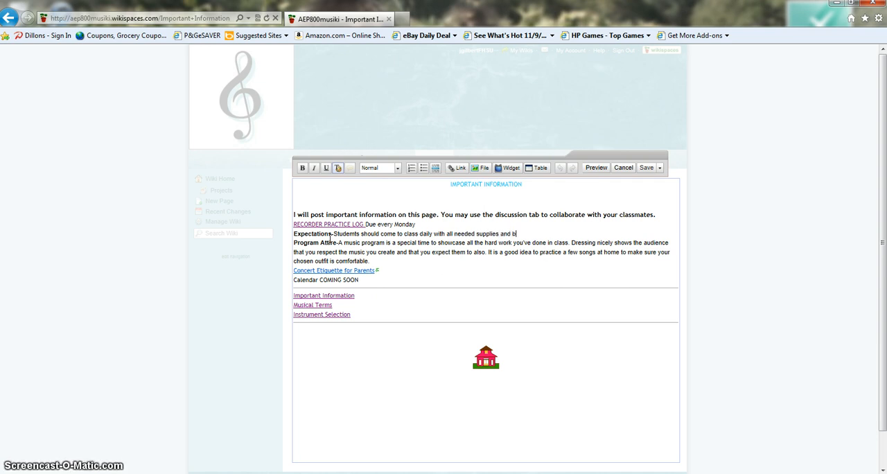
text(e ready)
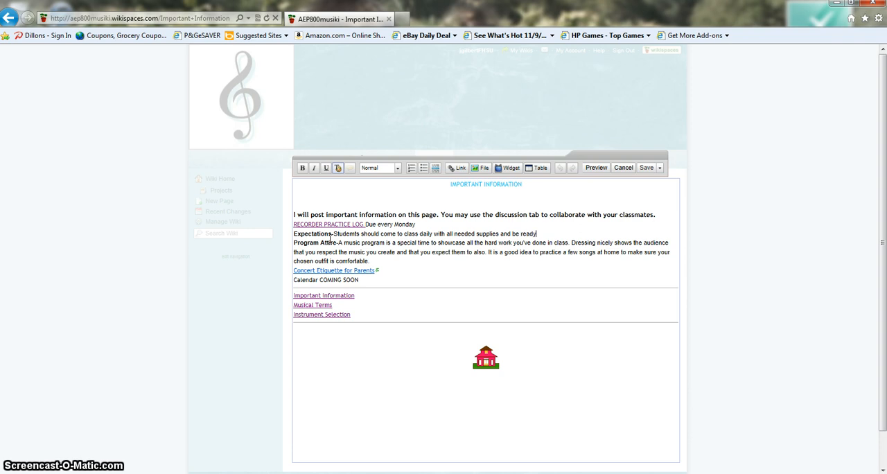
text( to learn.)
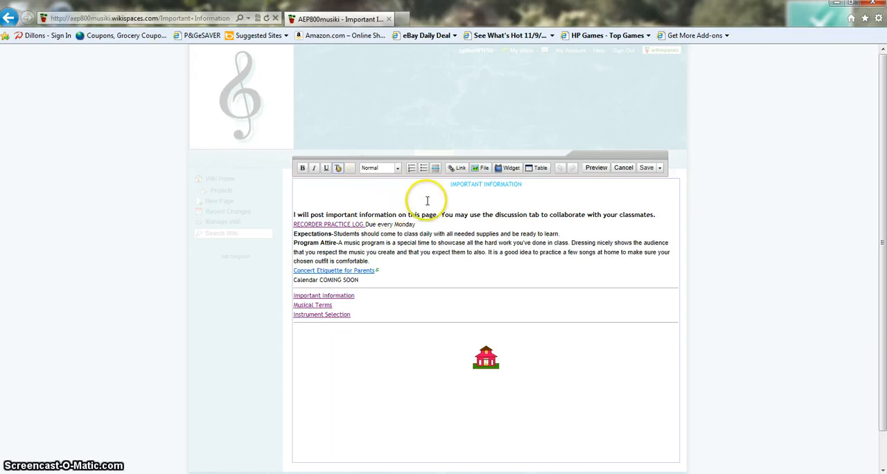
click(646, 169)
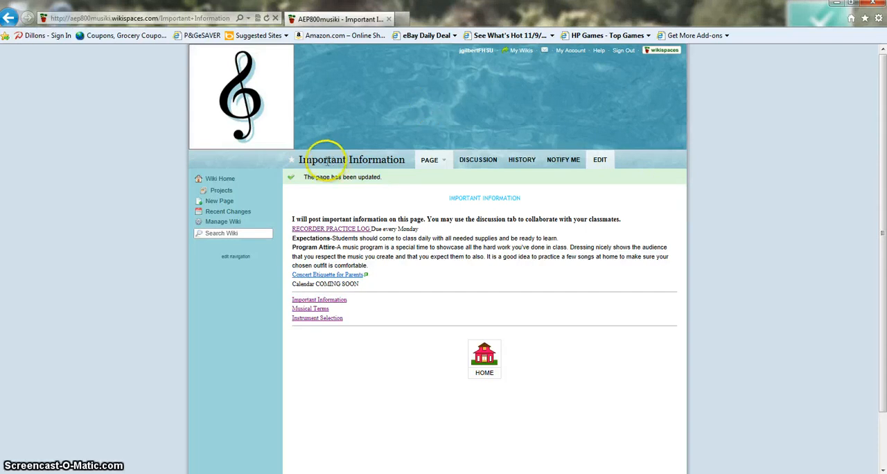
Step: Create a new wiki page named "Sample"
click(220, 201)
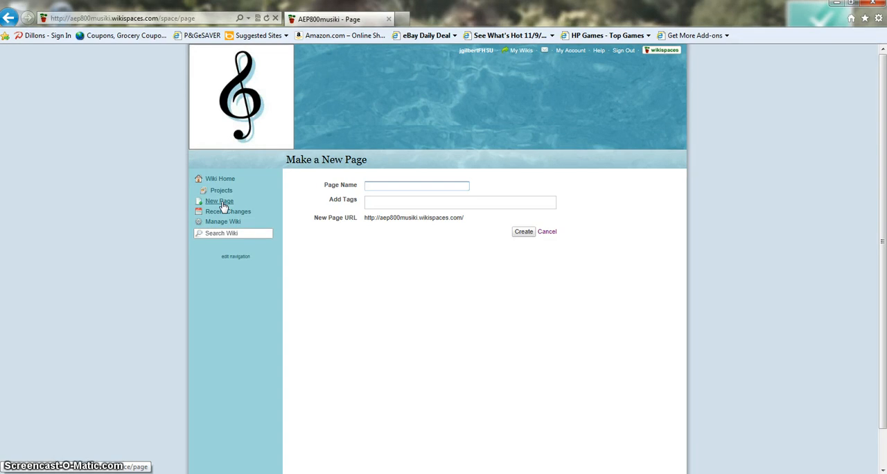
click(220, 201)
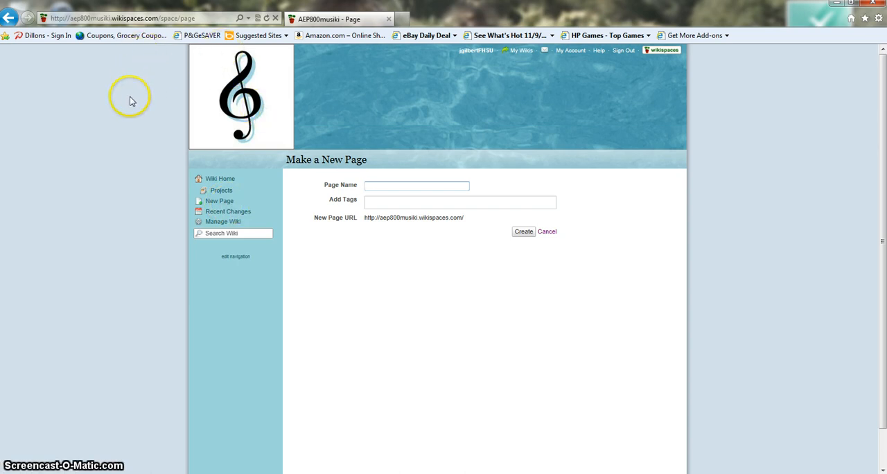
text(S)
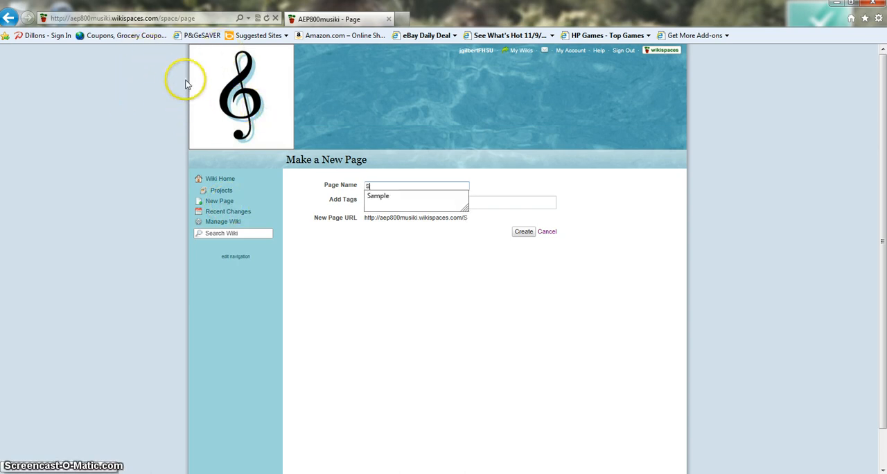
text(aml)
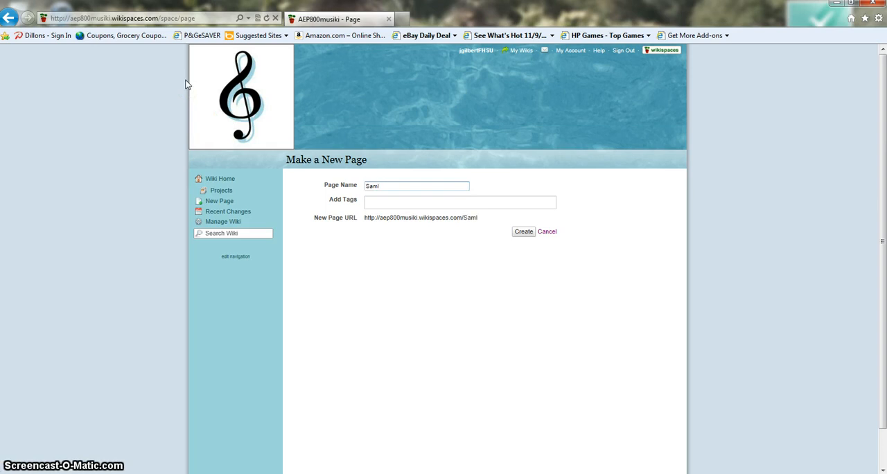
key(BackSpace)
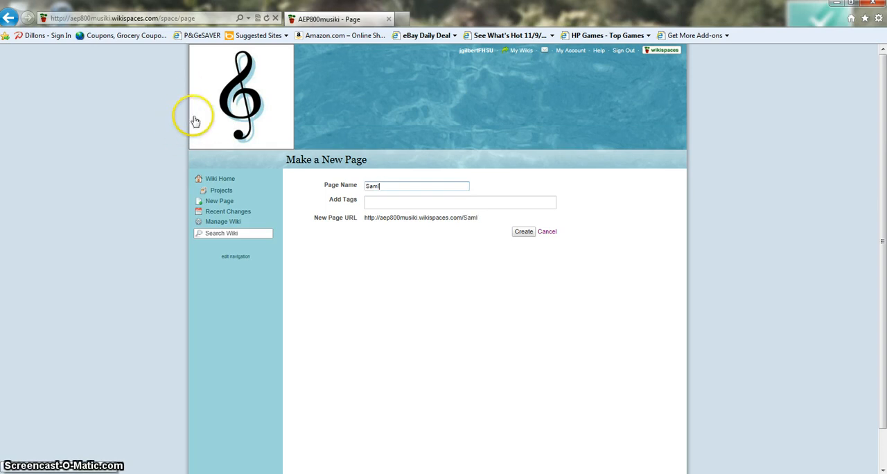
key(BackSpace)
text(pl)
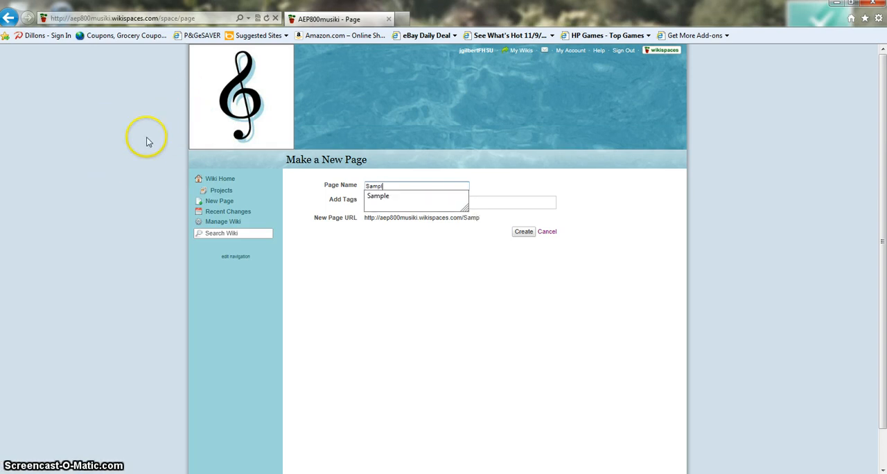
text(e)
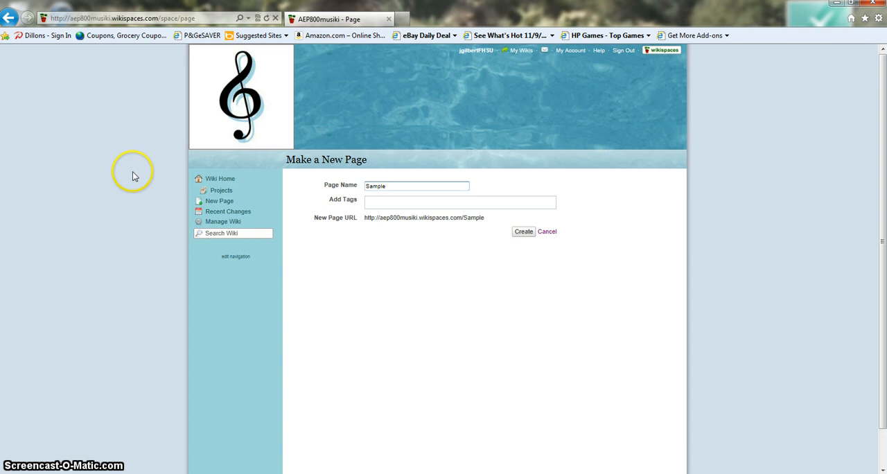
click(523, 235)
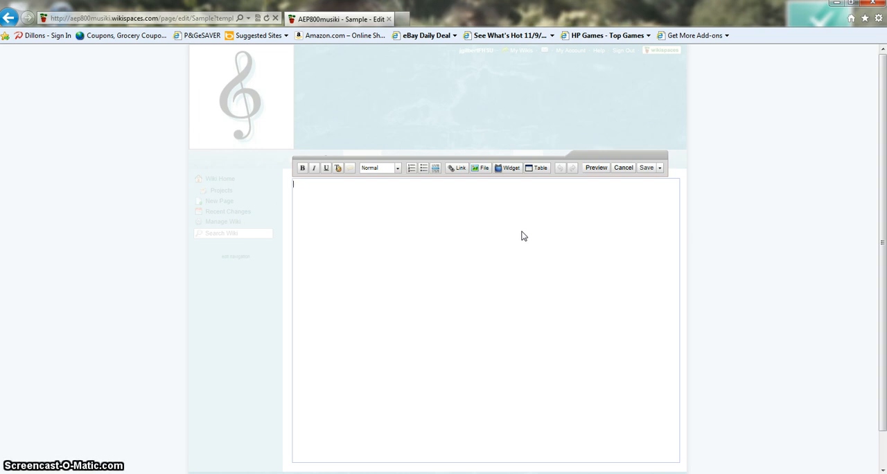
Step: Enter the text "sample" in the body of the new page
text(sam)
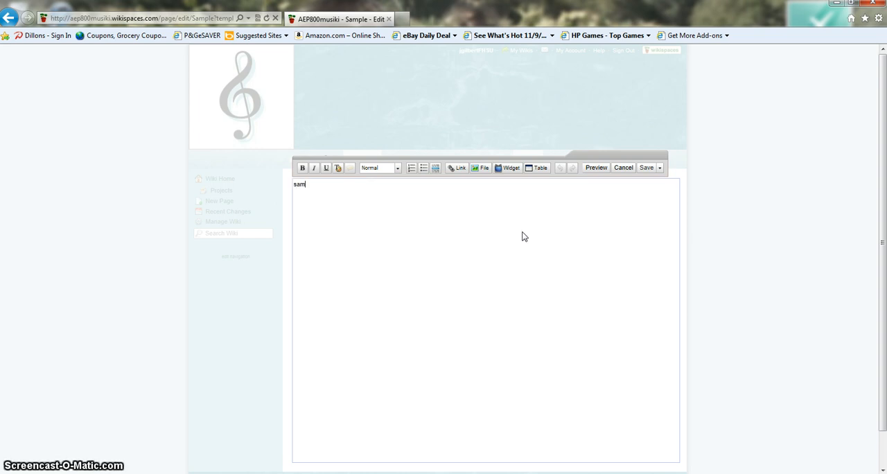
text(ple)
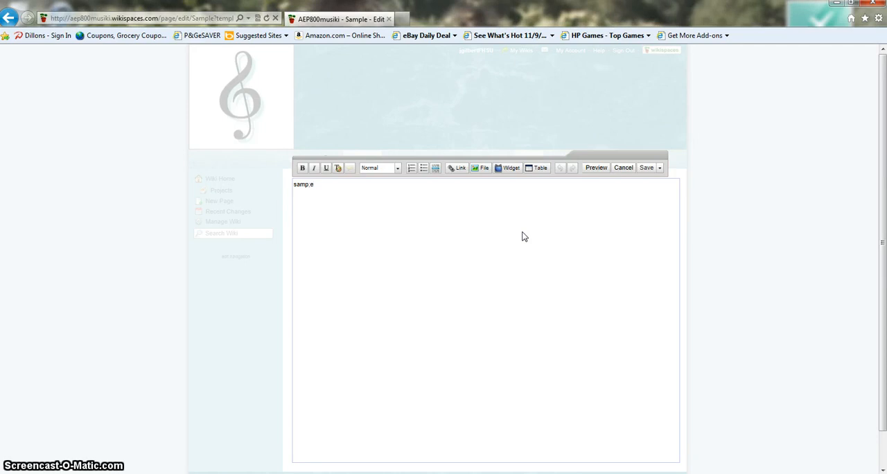
click(538, 245)
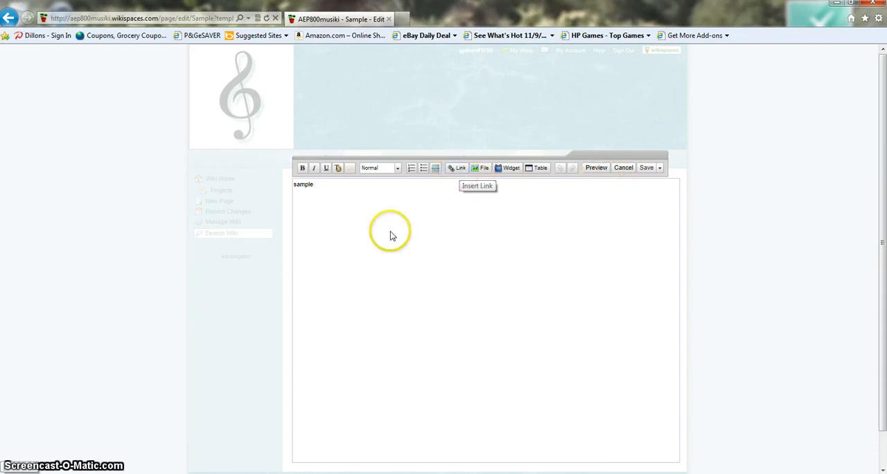
click(315, 184)
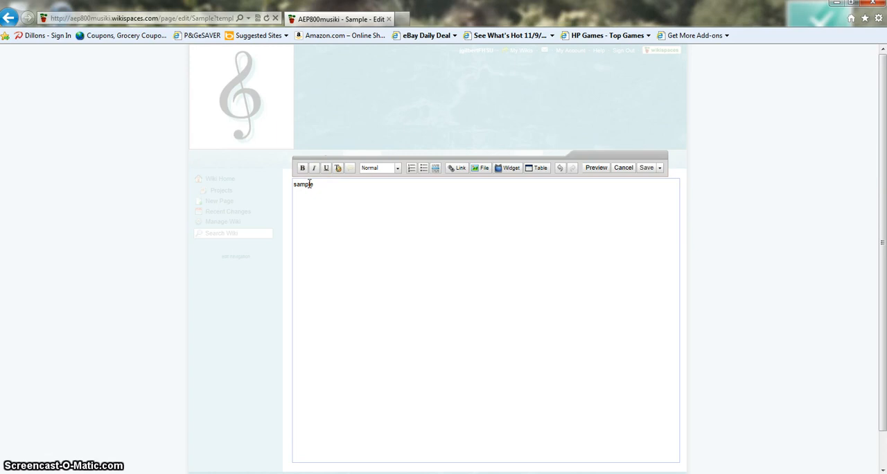
click(313, 184)
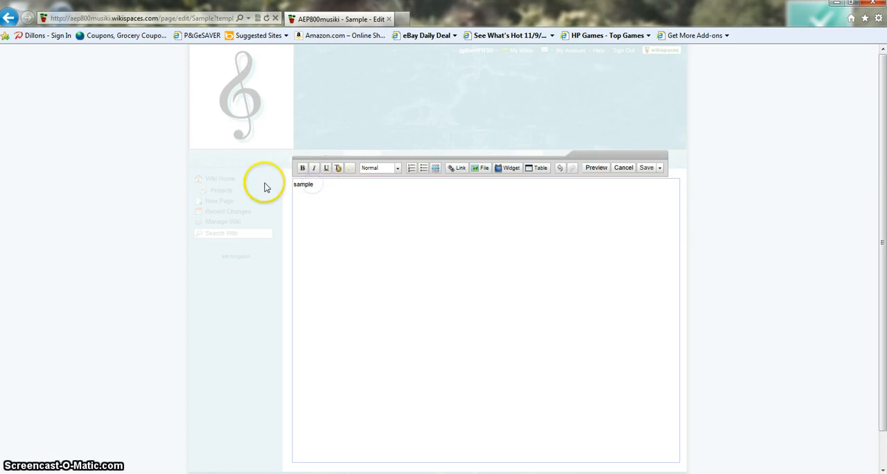
drag(319, 187, 226, 159)
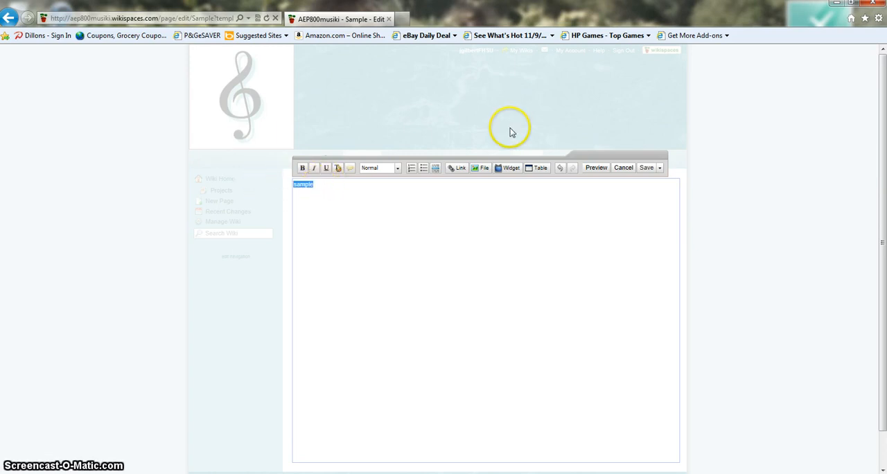
click(455, 170)
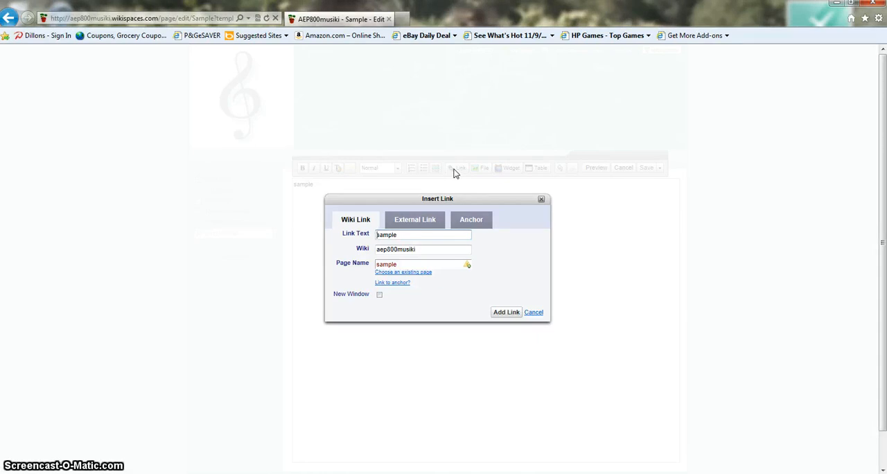
click(410, 222)
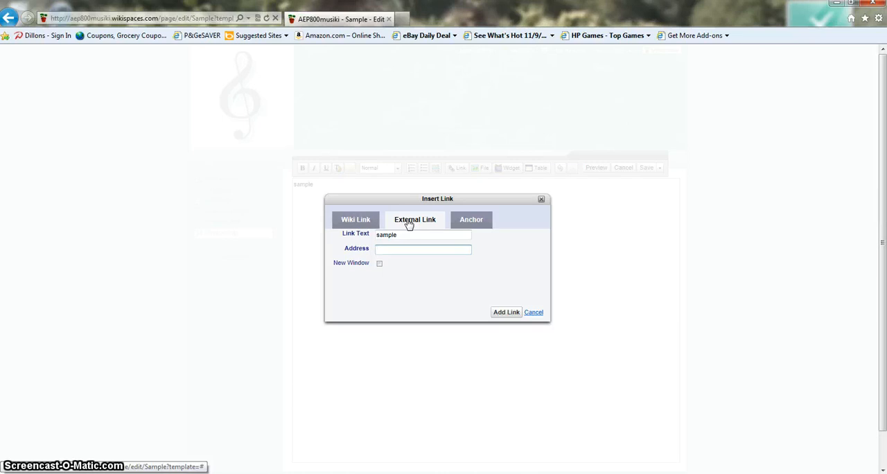
scroll(409, 223, down, 3)
text(www)
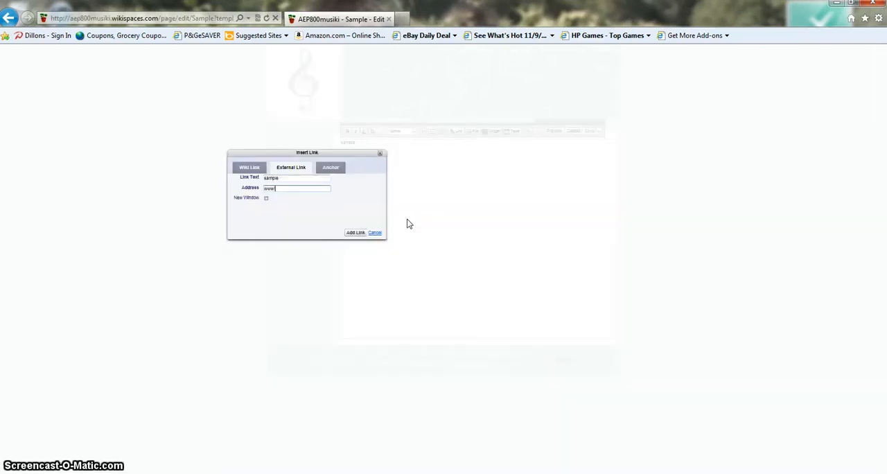
text(.google.com)
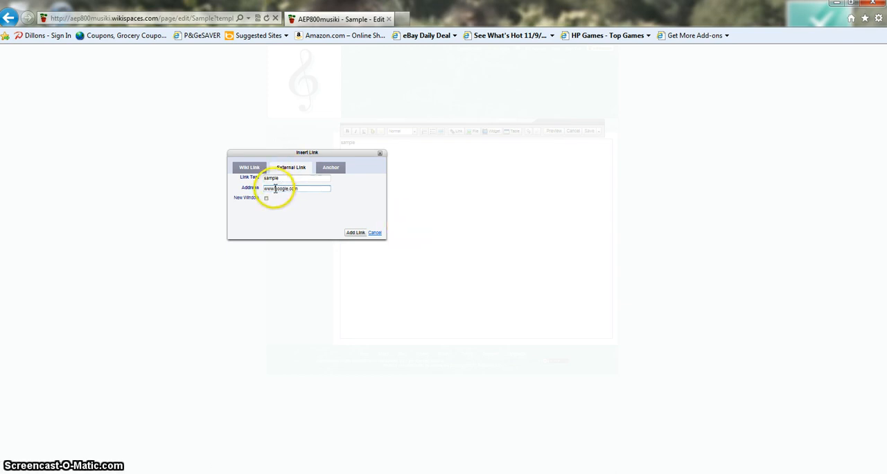
key(BackSpace)
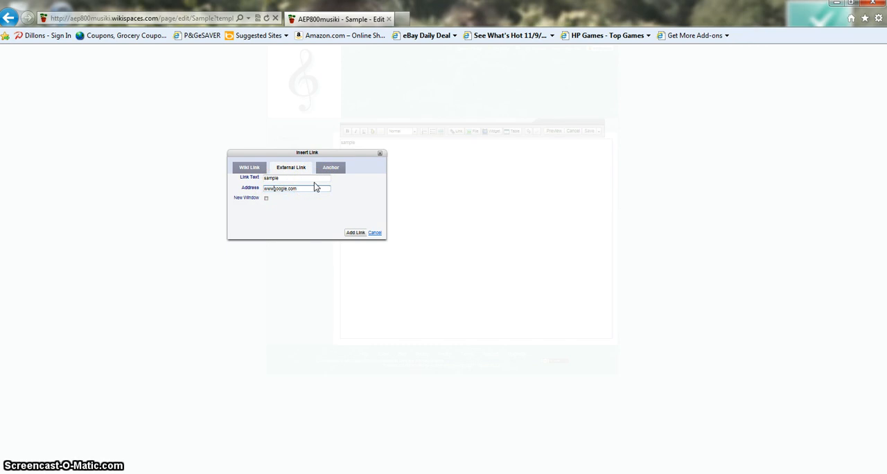
text(.)
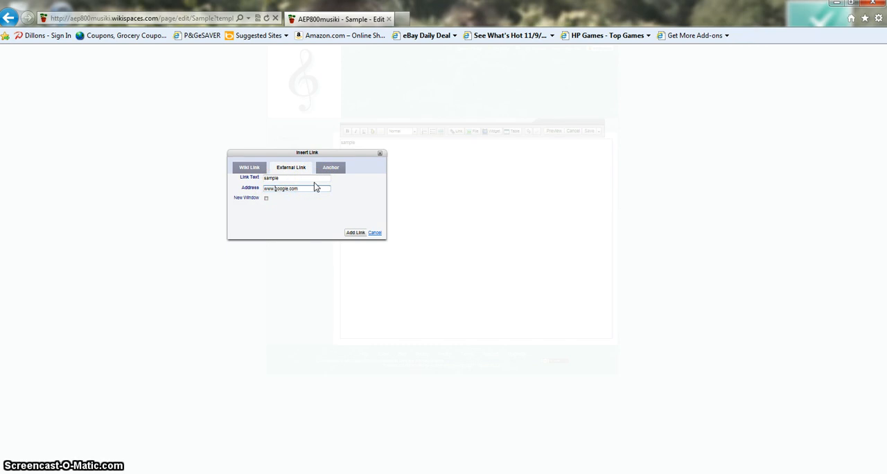
Step: Set the browser zoom to 100%
click(877, 18)
mouse_move(809, 59)
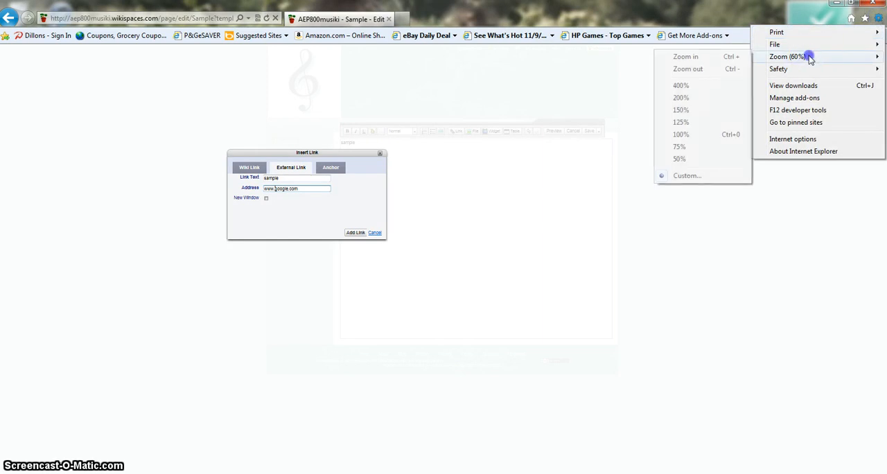
click(679, 134)
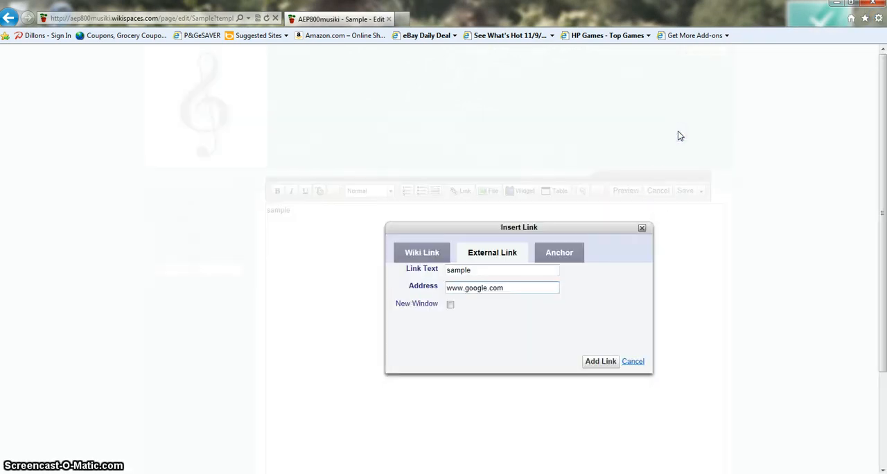
click(655, 200)
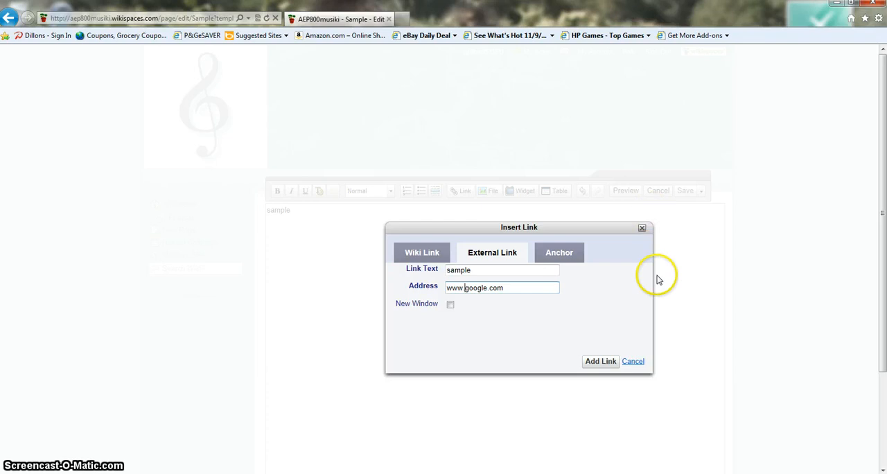
Step: Make the link open in a new window, add it, and save the Sample page
click(450, 305)
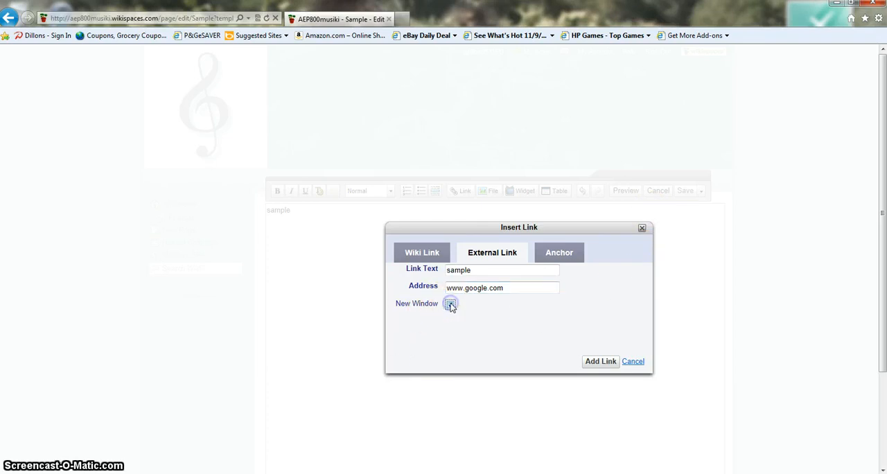
click(598, 361)
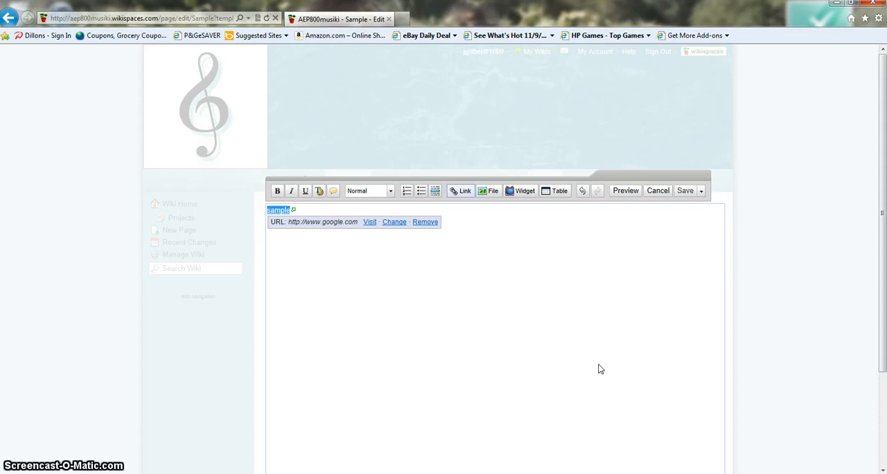
click(685, 191)
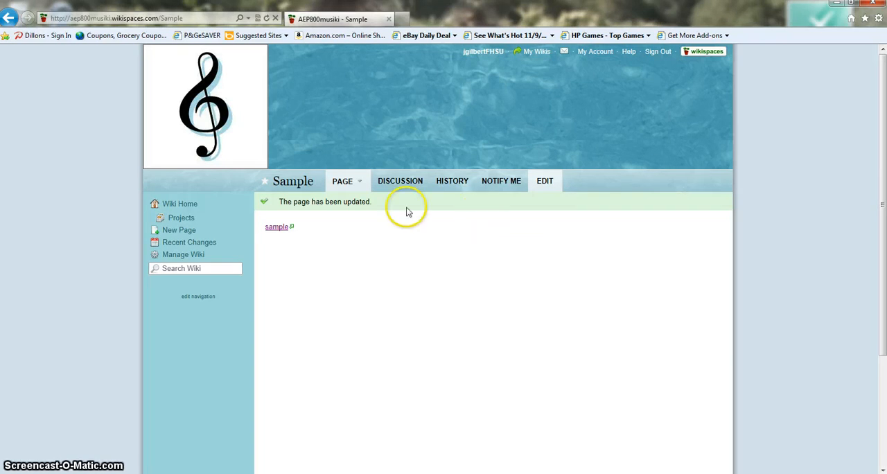
Step: Return to the wiki home page and open the RECORDER topic in its discussion forum
click(177, 206)
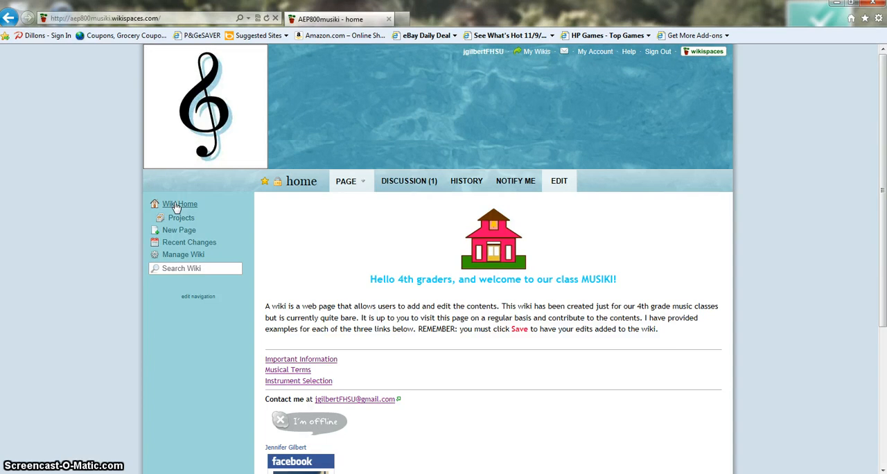
click(409, 182)
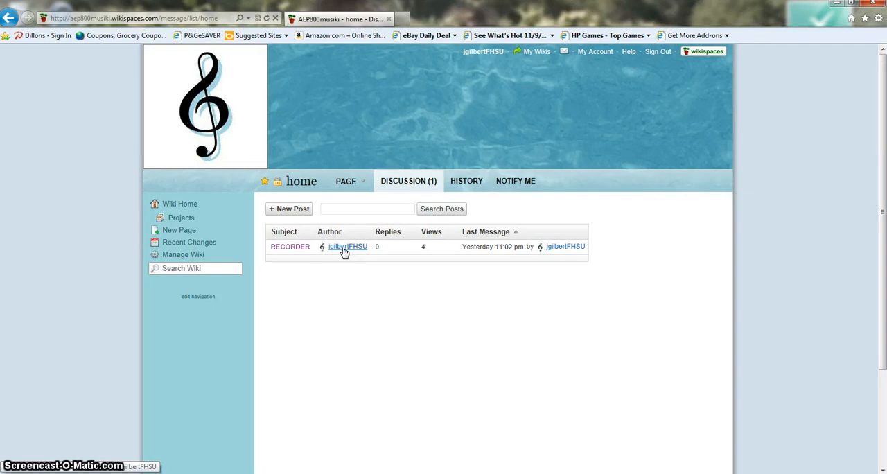
click(289, 249)
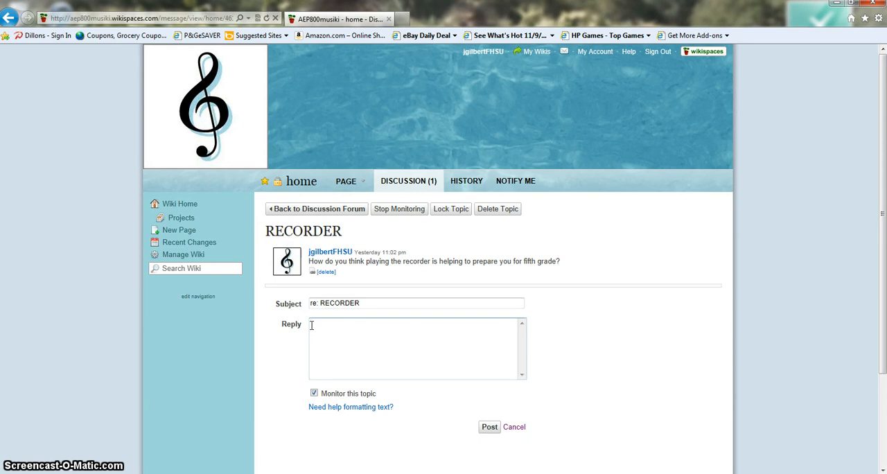
Step: Post the reply "It helps them be more disciplined." to the RECORDER topic
text(Ies)
key(BackSpace)
key(BackSpace)
key(BackSpace)
text(It helps them )
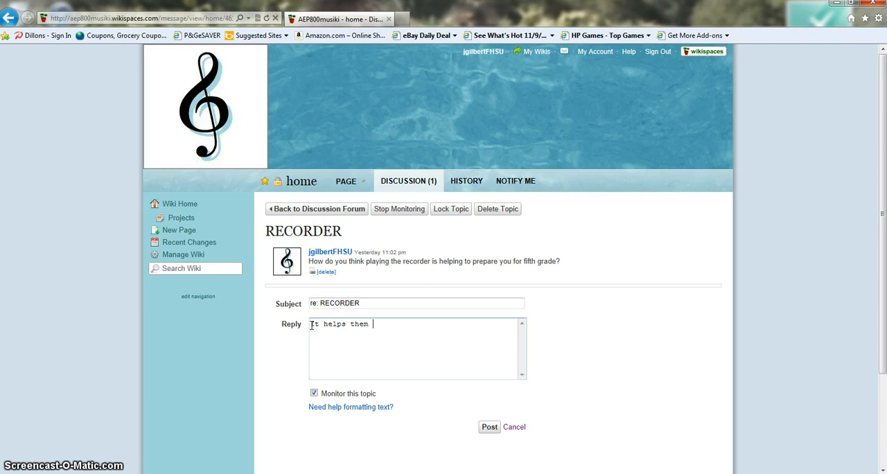
text(be more )
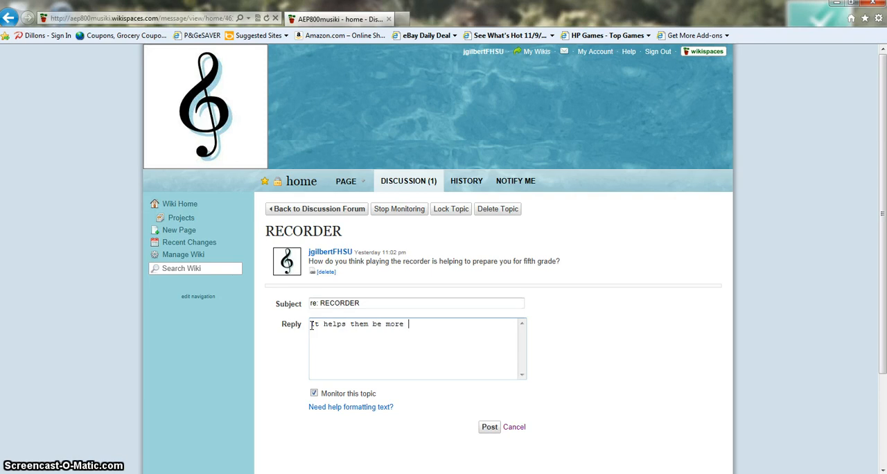
text(disciplined.)
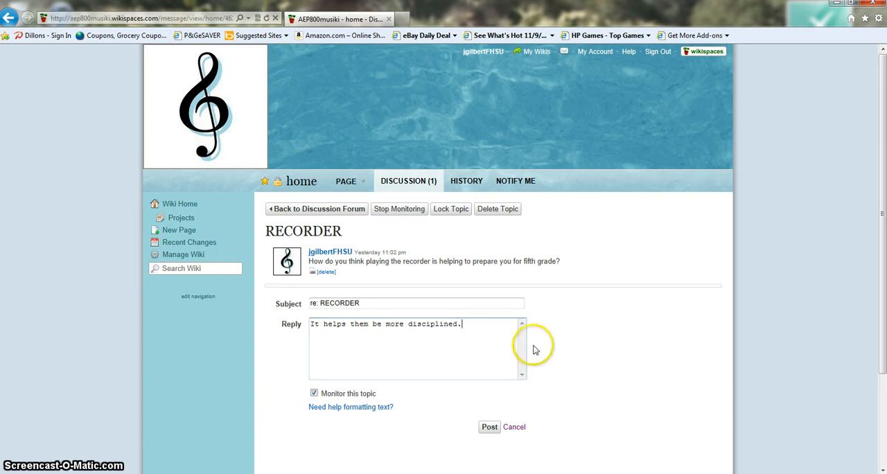
click(486, 428)
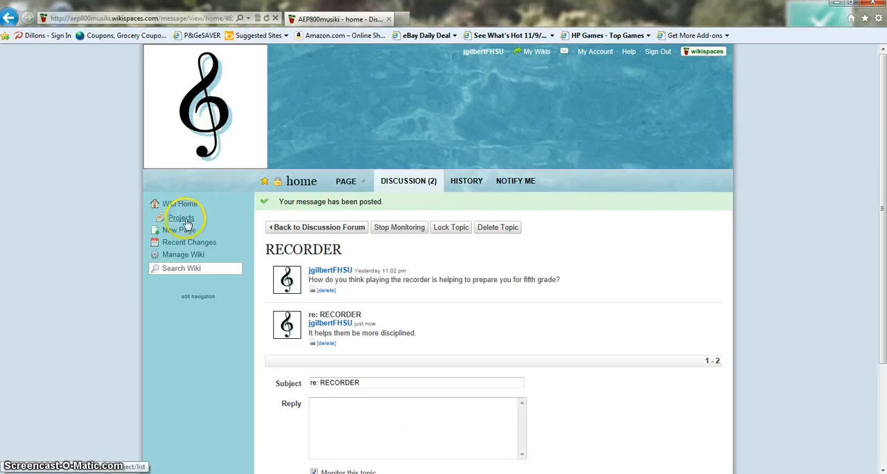
Step: Open the wiki management page and look through its content, people, settings and tools options
click(183, 255)
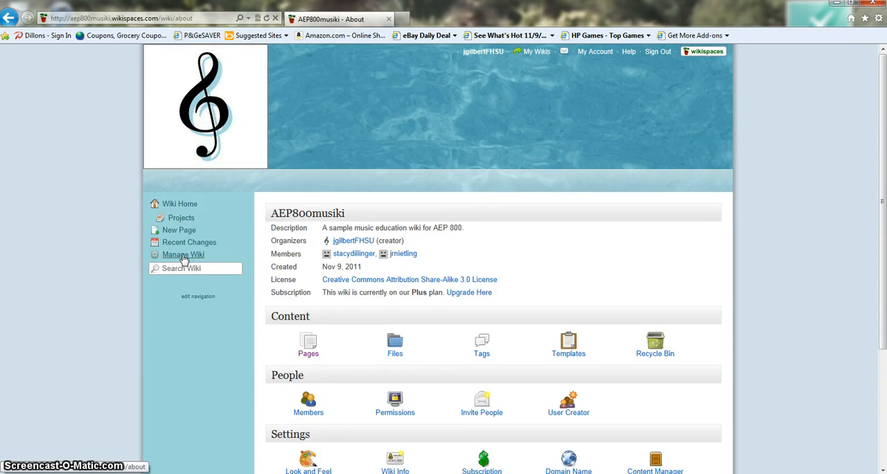
scroll(184, 259, down, 3)
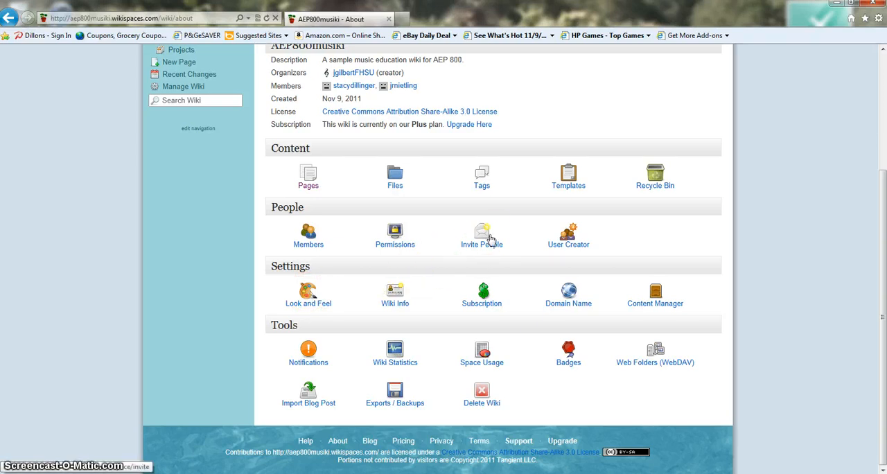
Step: Open the wiki's list of pages from the management content options and delete the Sample page
click(310, 173)
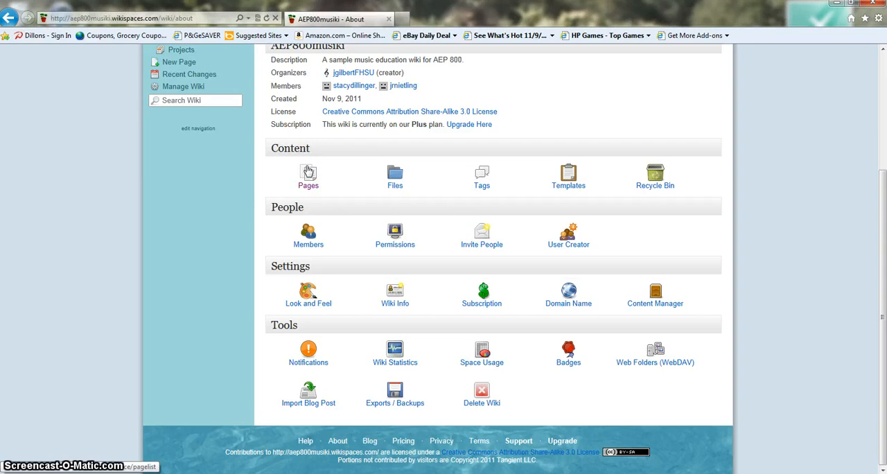
click(212, 236)
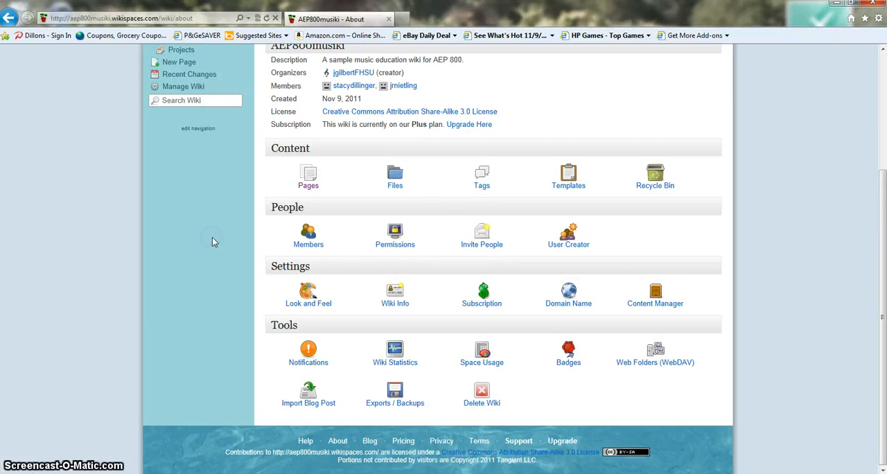
click(305, 173)
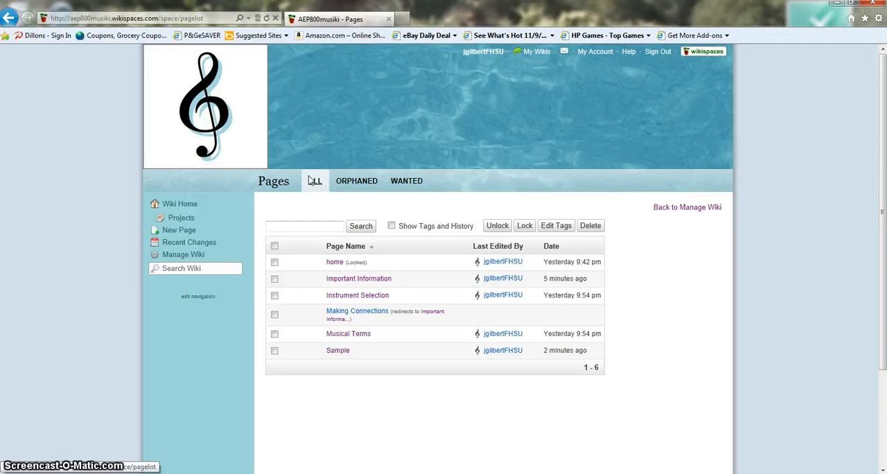
click(274, 351)
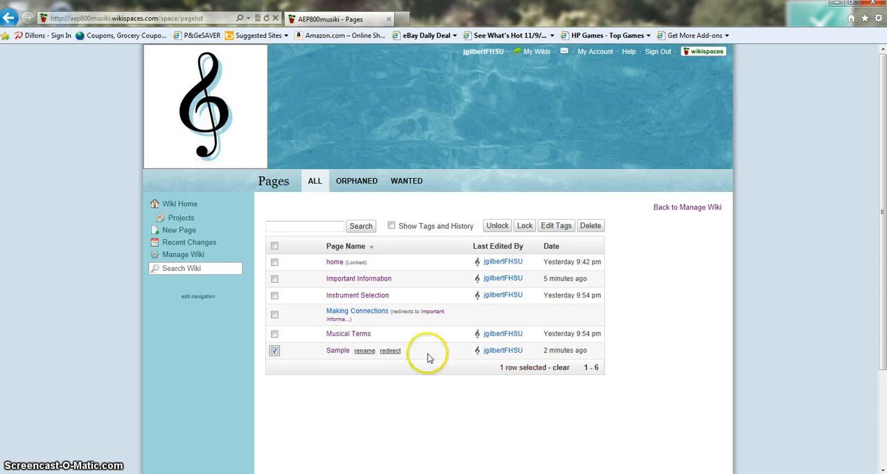
click(591, 227)
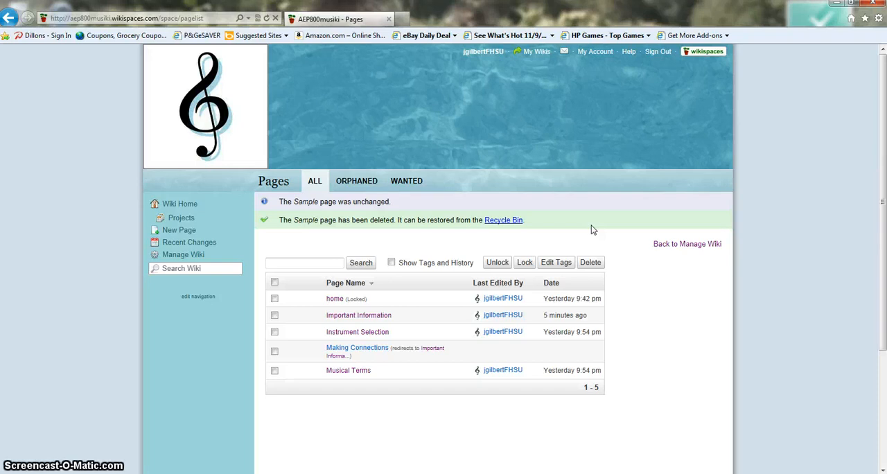
Step: Open the Windows Start menu
mouse_move(70, 473)
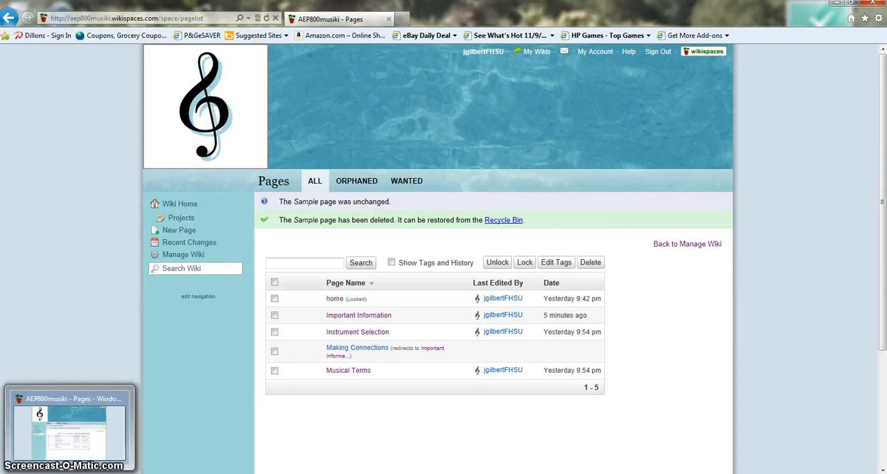
click(16, 473)
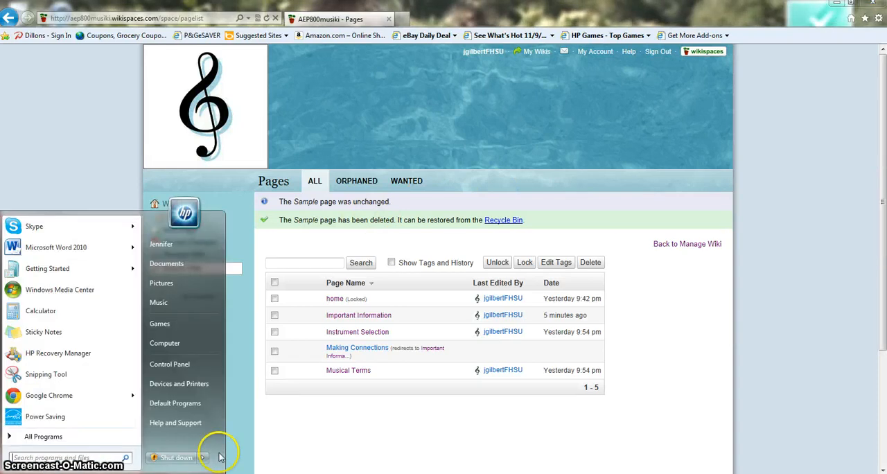